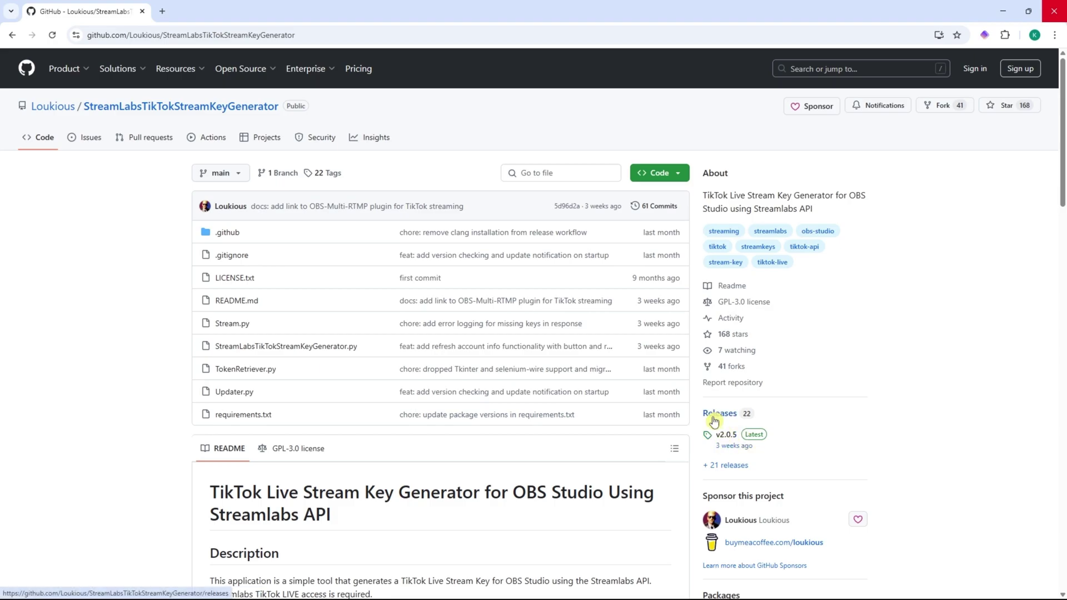
# Step: Download StreamLabsTikTokStreamKeyGeneratorRelease-win-2.0.5.zip from the v2.0.5 GitHub release
pyautogui.click(729, 438)
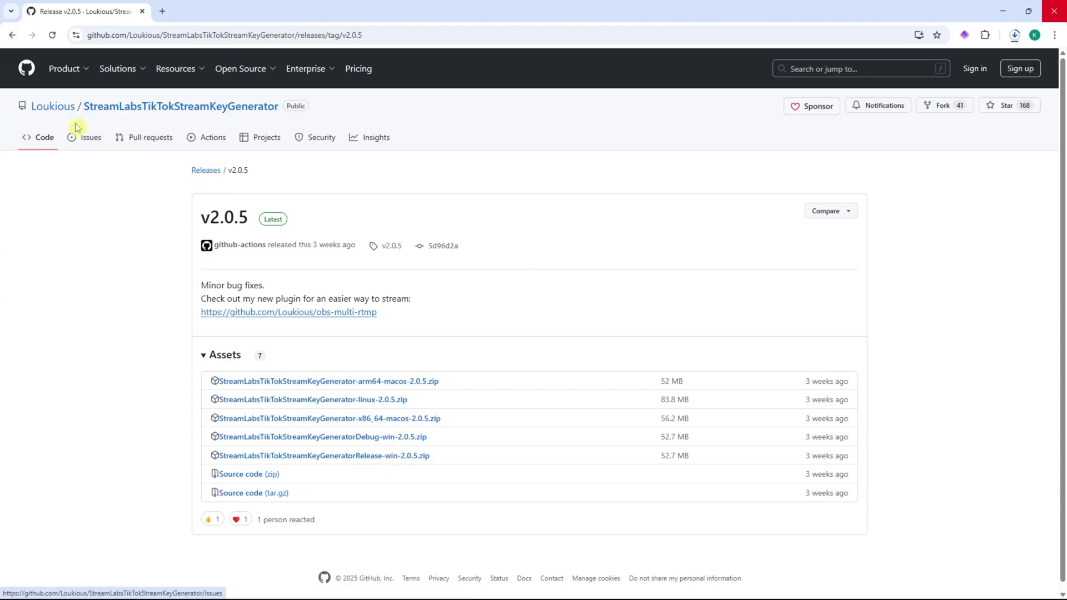
pyautogui.click(1015, 35)
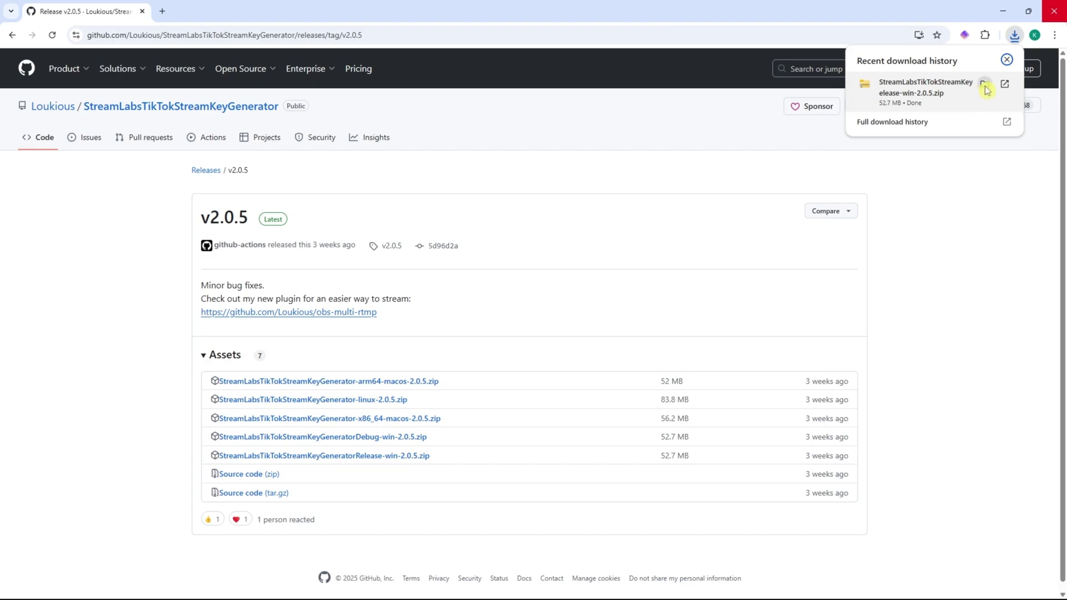
# Step: Extract all 105 items of the release zip into a matching folder in Downloads
pyautogui.click(985, 87)
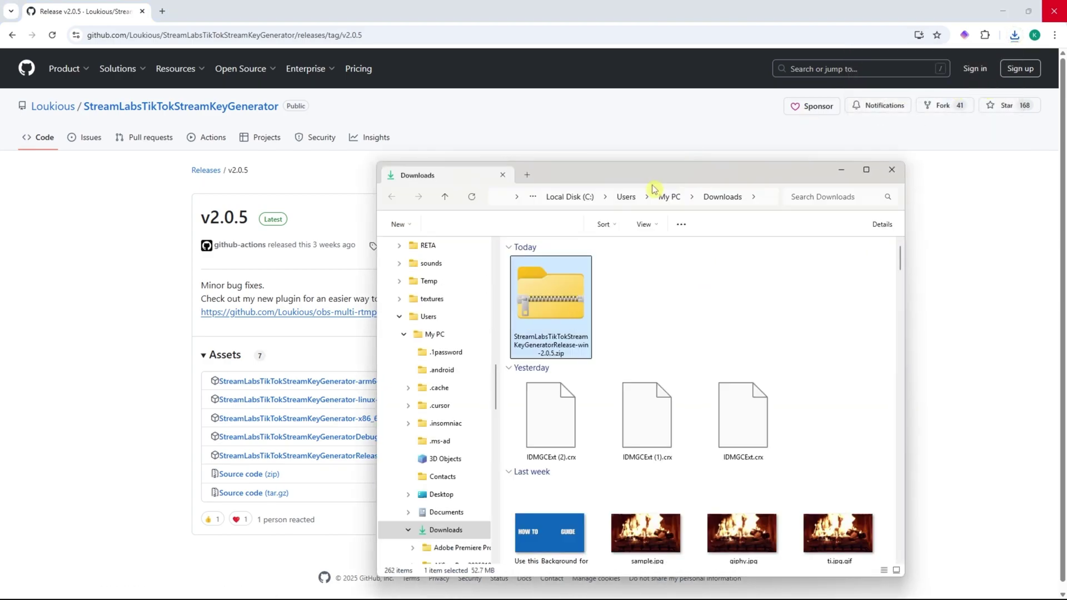
pyautogui.moveTo(567, 176); pyautogui.dragTo(375, 156)
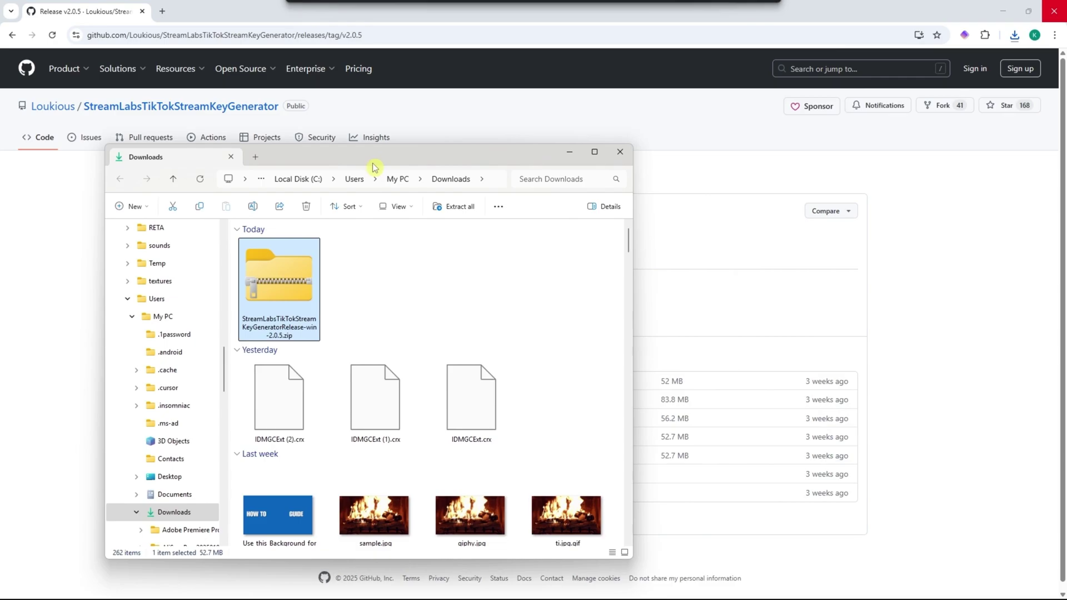
pyautogui.rightClick(272, 277)
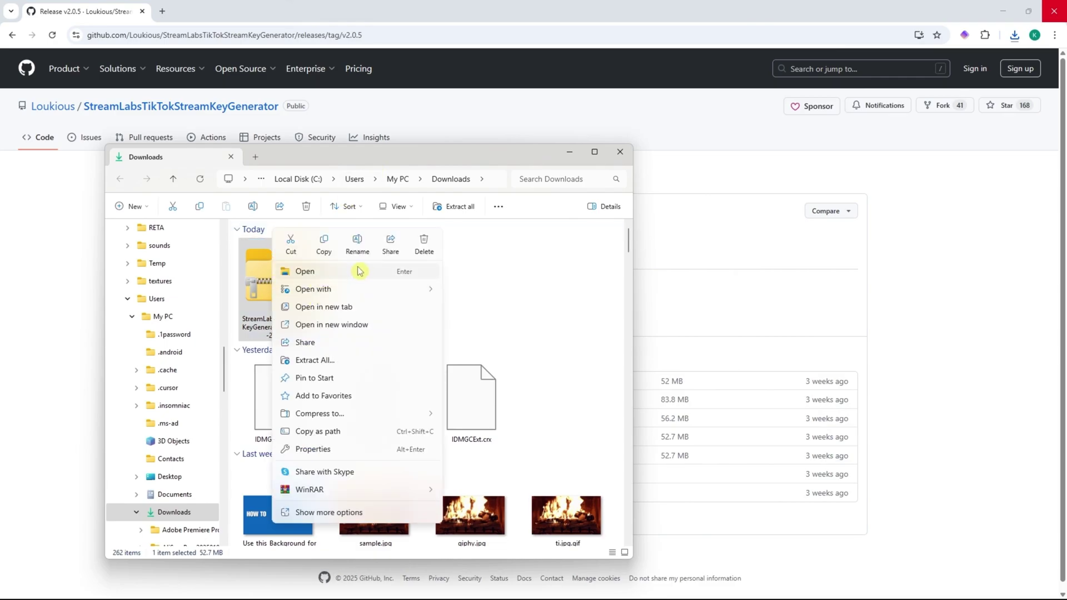
pyautogui.click(330, 367)
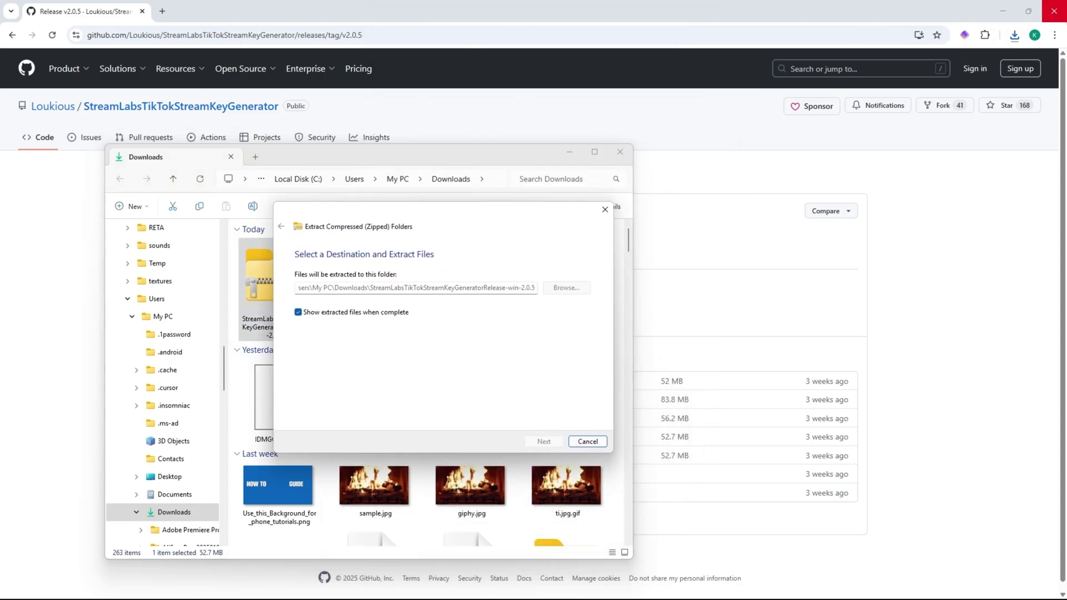
pyautogui.moveTo(602, 209); pyautogui.dragTo(453, 252)
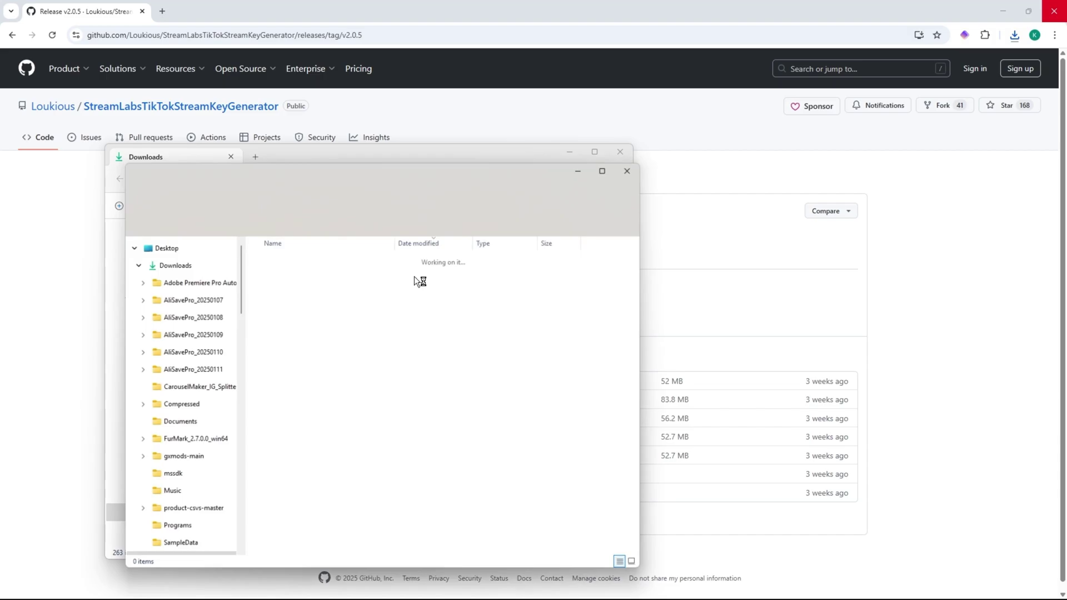
# Step: Run StreamLabsTikTokStreamKeyGenerator.exe, allowing it through SmartScreen with More info and Run anyway
pyautogui.moveTo(448, 172); pyautogui.dragTo(540, 86)
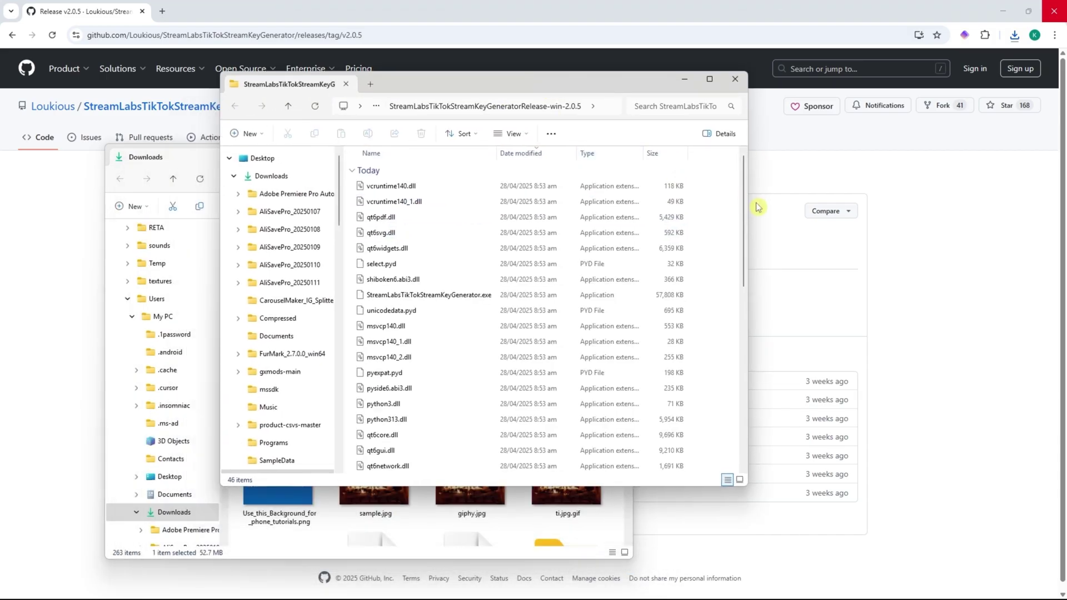
pyautogui.scroll(-1, 745, 204)
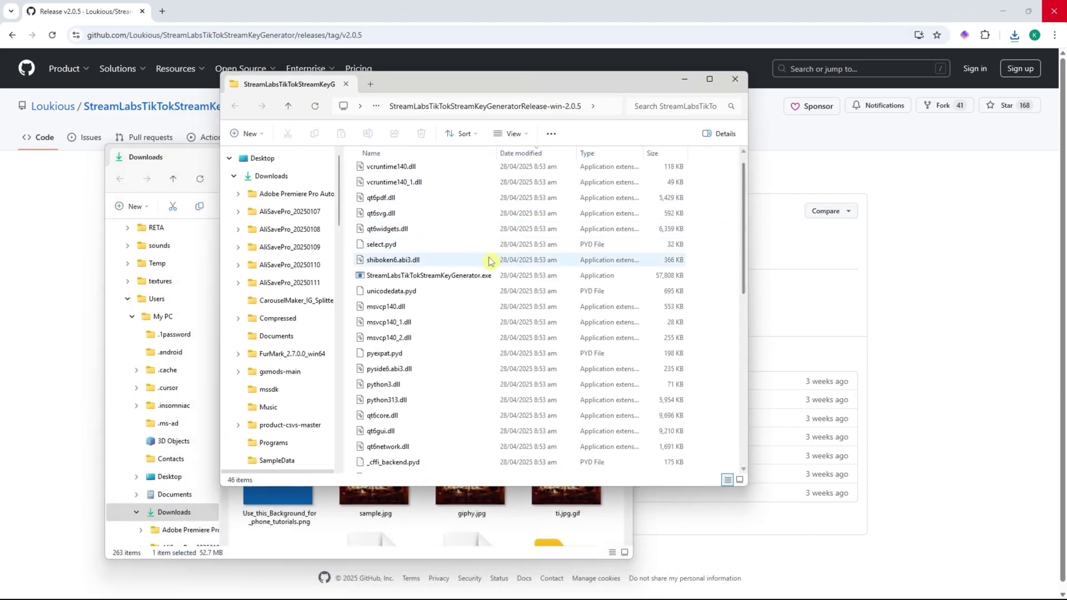
pyautogui.click(469, 276)
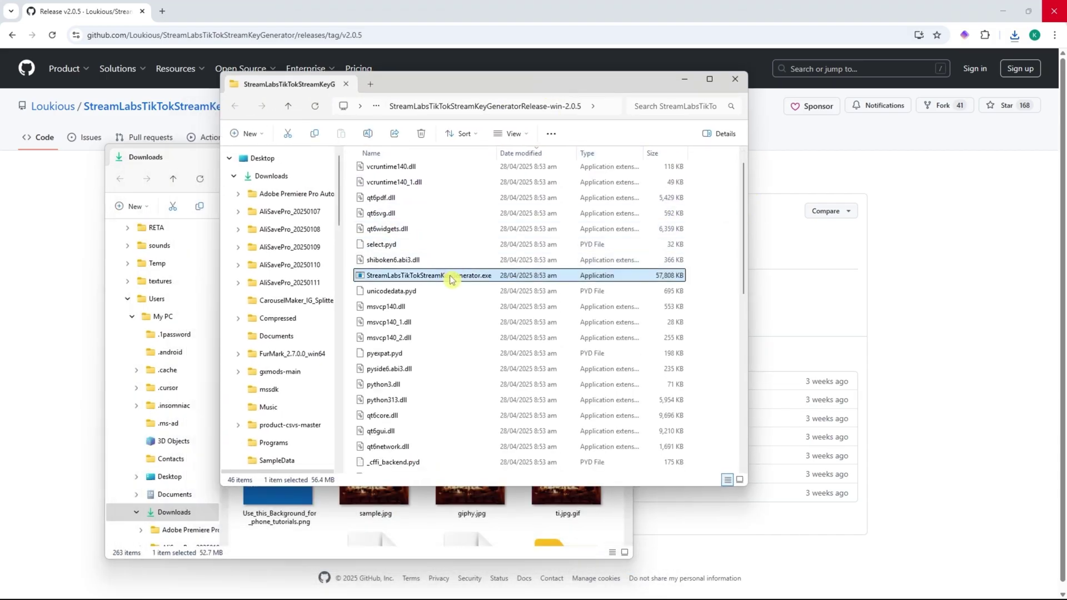
pyautogui.doubleClick(400, 278)
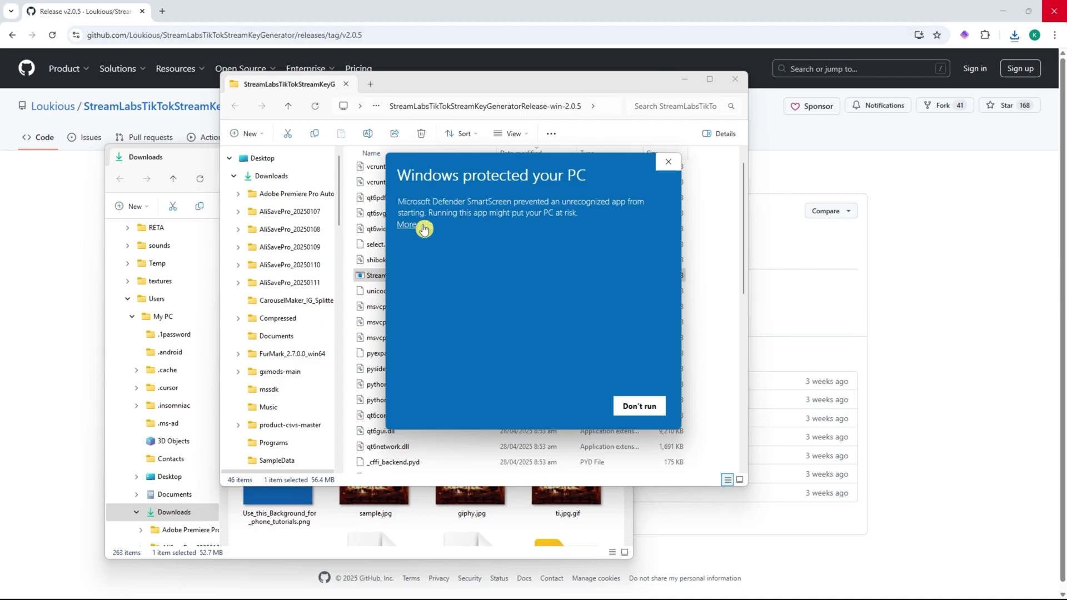
pyautogui.click(422, 225)
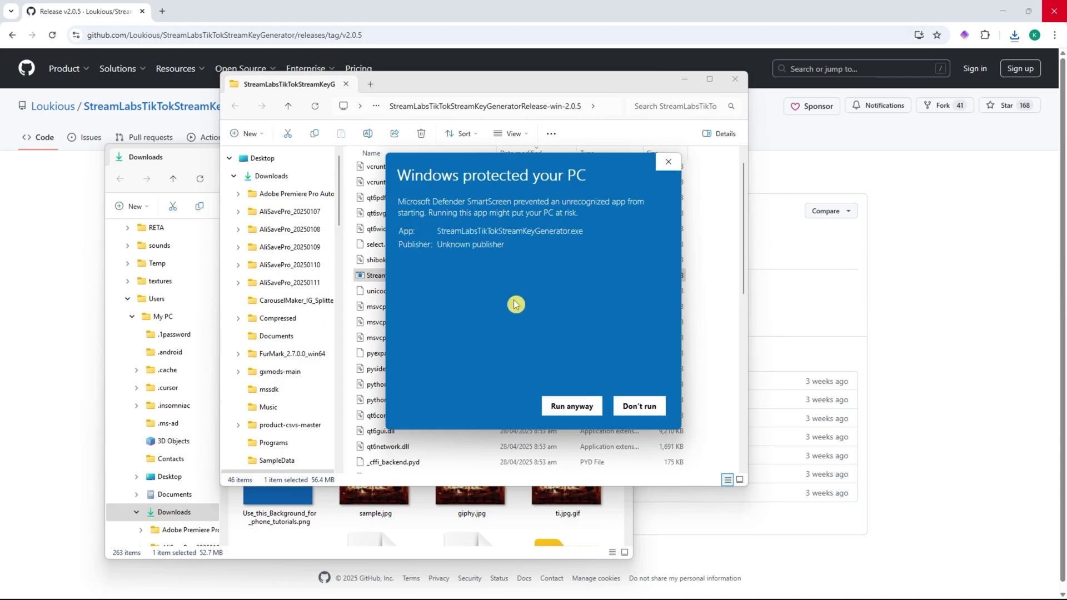
pyautogui.click(573, 411)
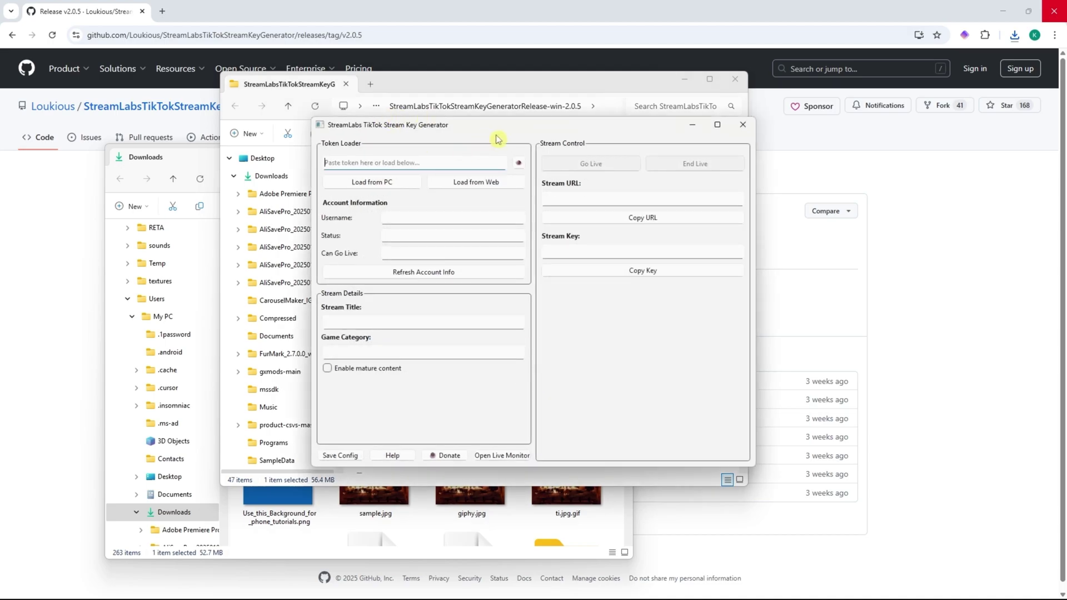
# Step: Close the Support Development popup with 'Never show this message again' ticked
pyautogui.moveTo(548, 135); pyautogui.dragTo(628, 186)
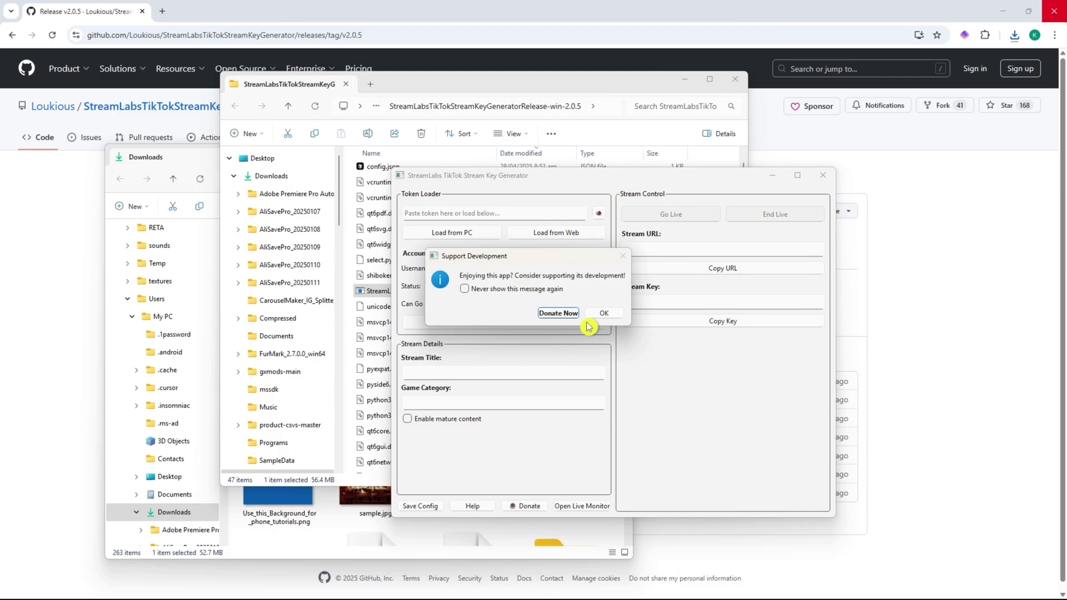
pyautogui.click(465, 289)
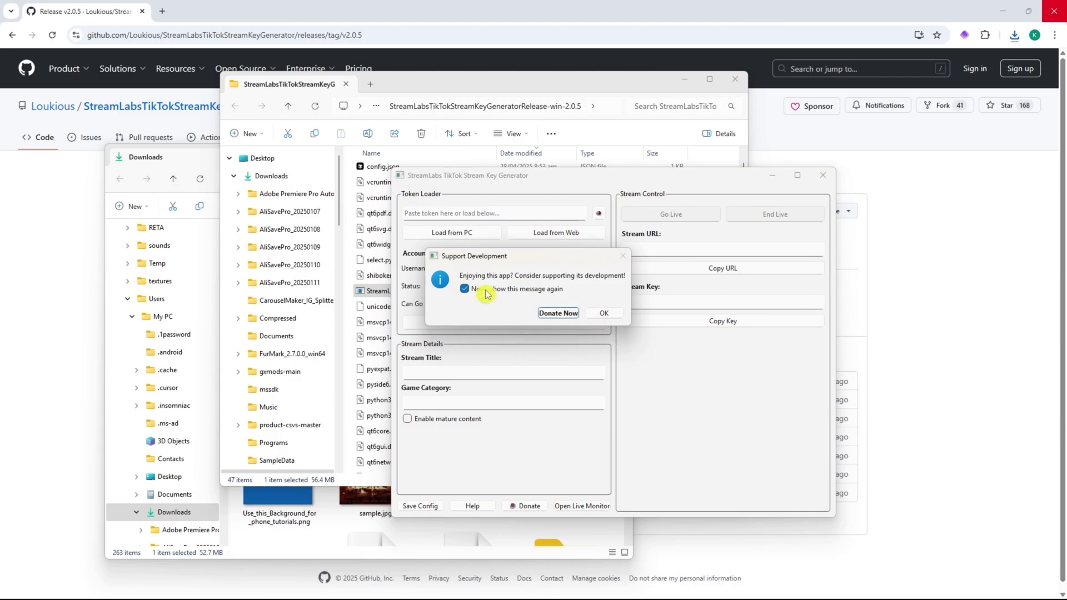
pyautogui.click(604, 314)
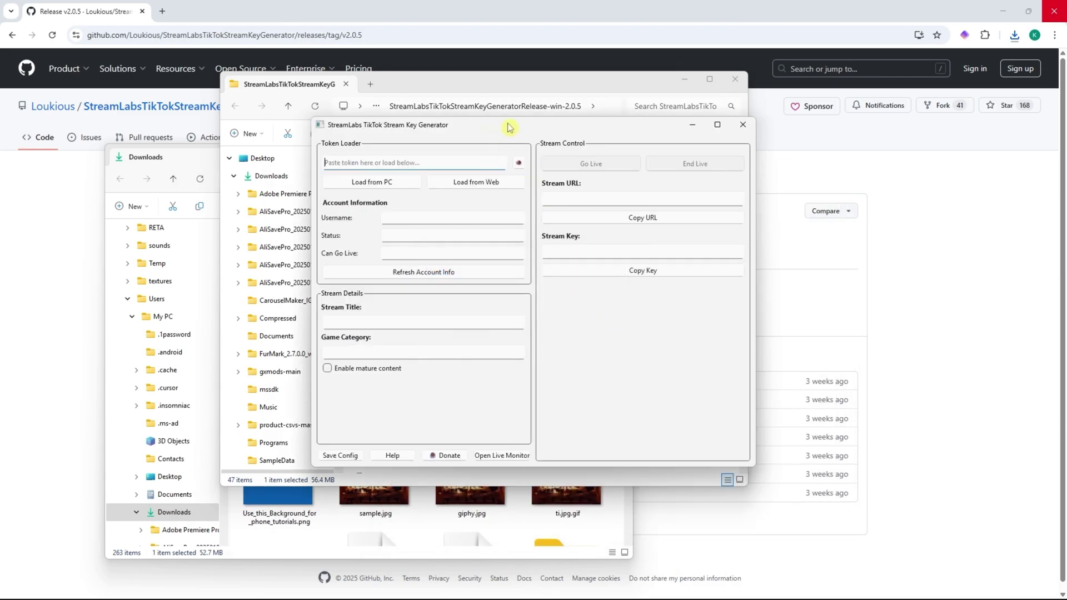
pyautogui.moveTo(508, 131); pyautogui.dragTo(476, 165)
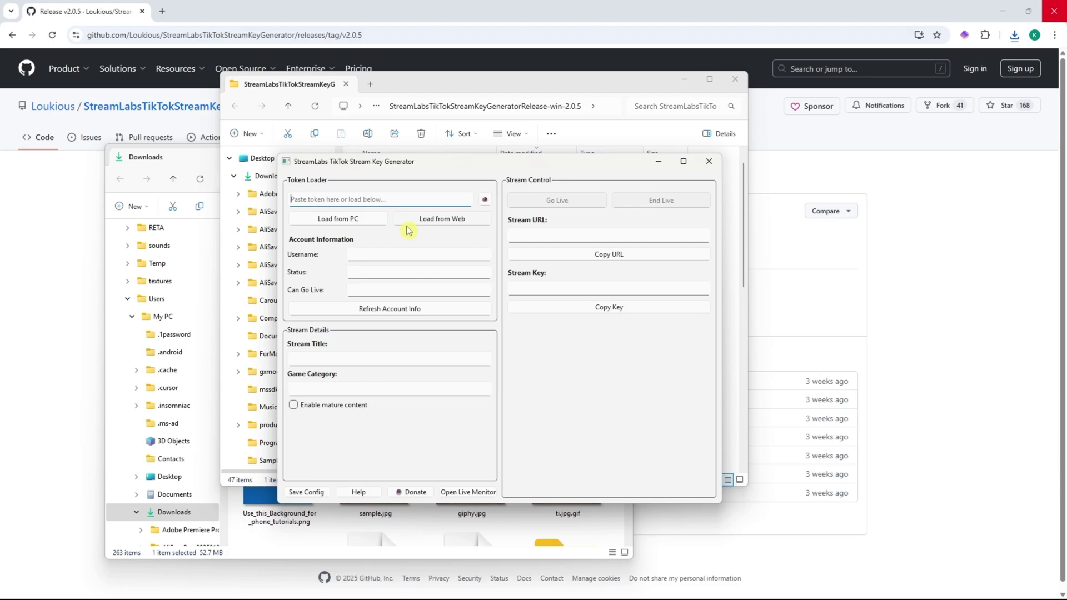
# Step: Sign in to TikTok by QR code via Load from Web and view Streamlabs' permissions
pyautogui.click(424, 224)
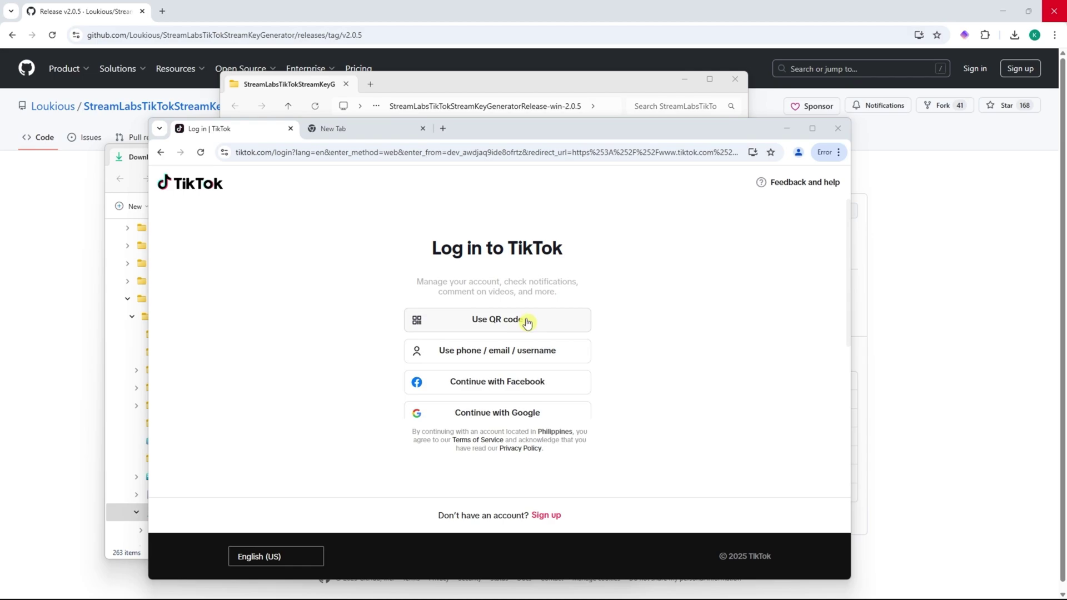
pyautogui.click(484, 321)
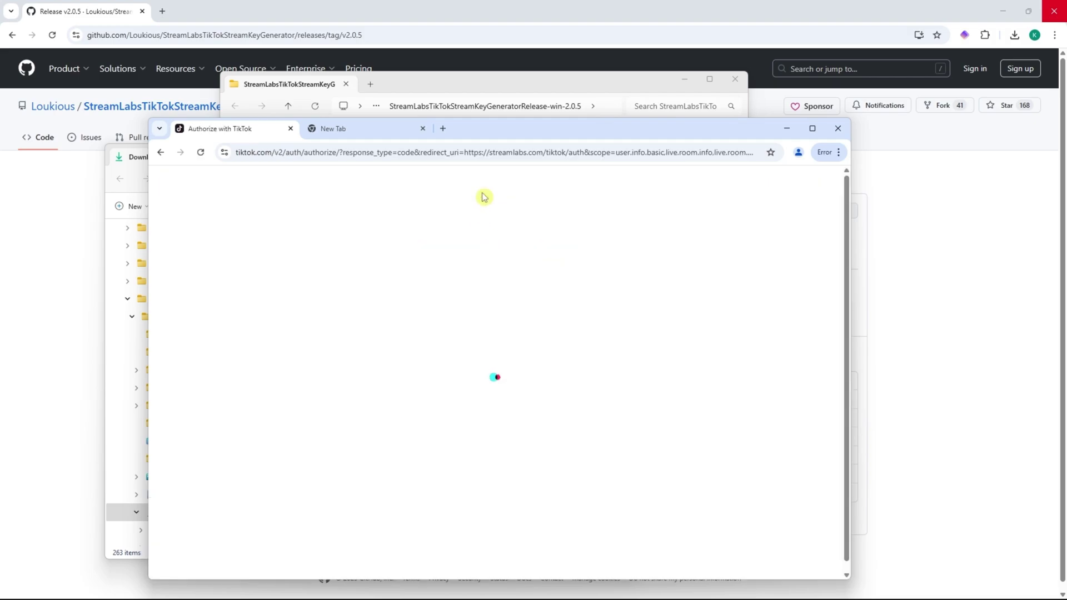
pyautogui.scroll(-2, 476, 278)
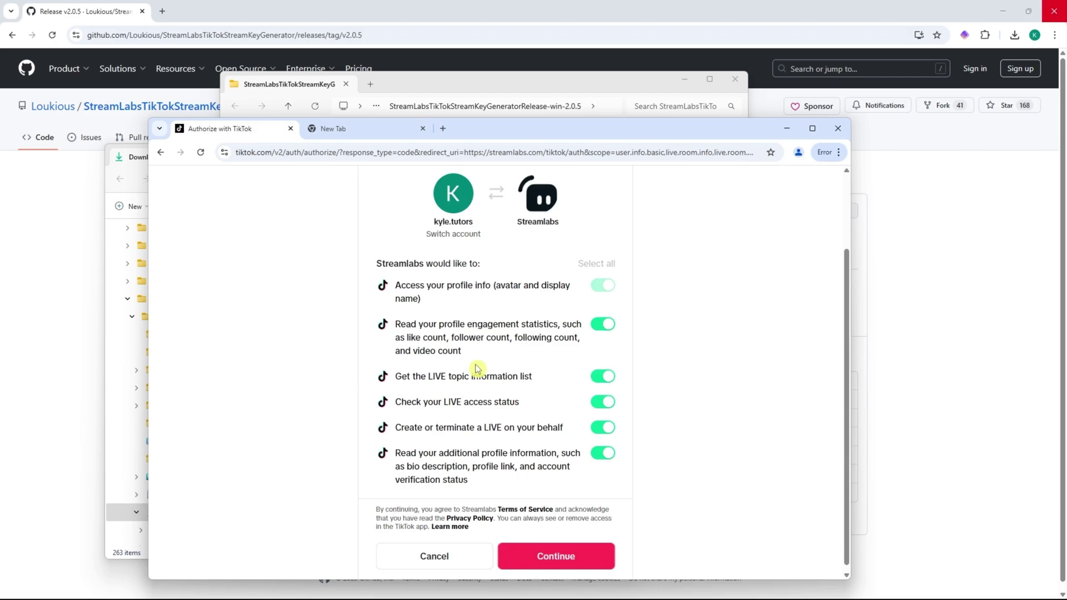
# Step: Authorize Streamlabs on TikTok so the token and account information load
pyautogui.click(556, 554)
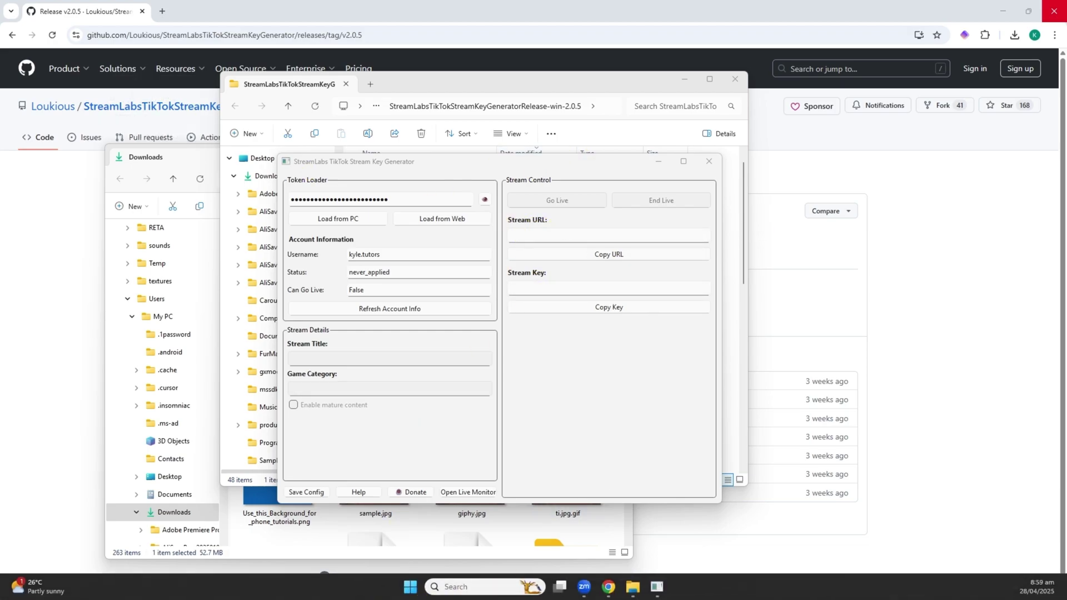
# Step: Check the saved Facebook Live stream key in OBS Stream settings, then close settings
pyautogui.click(657, 595)
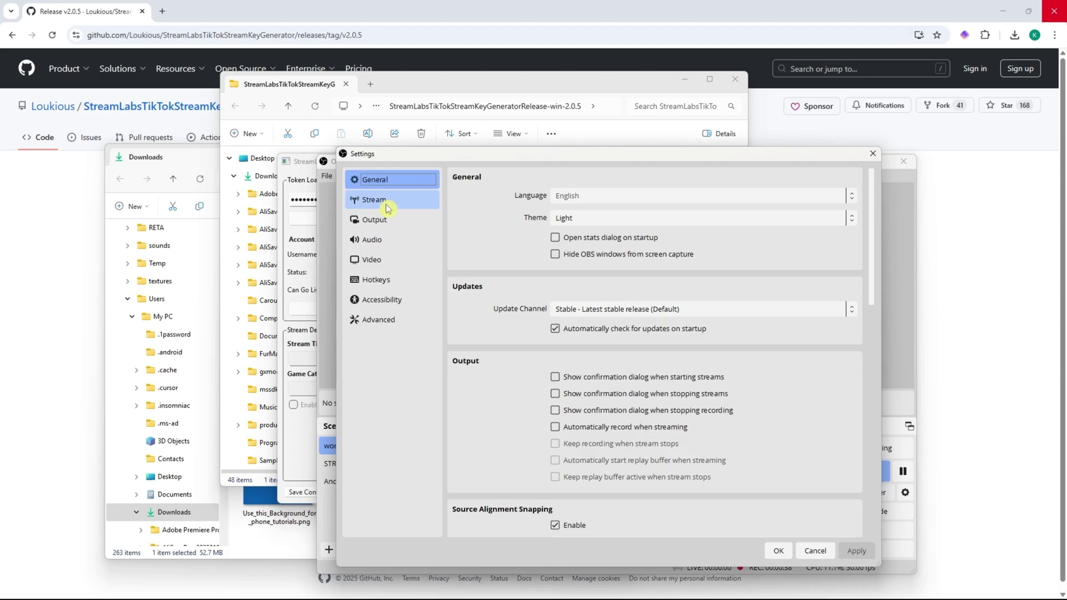
pyautogui.click(389, 200)
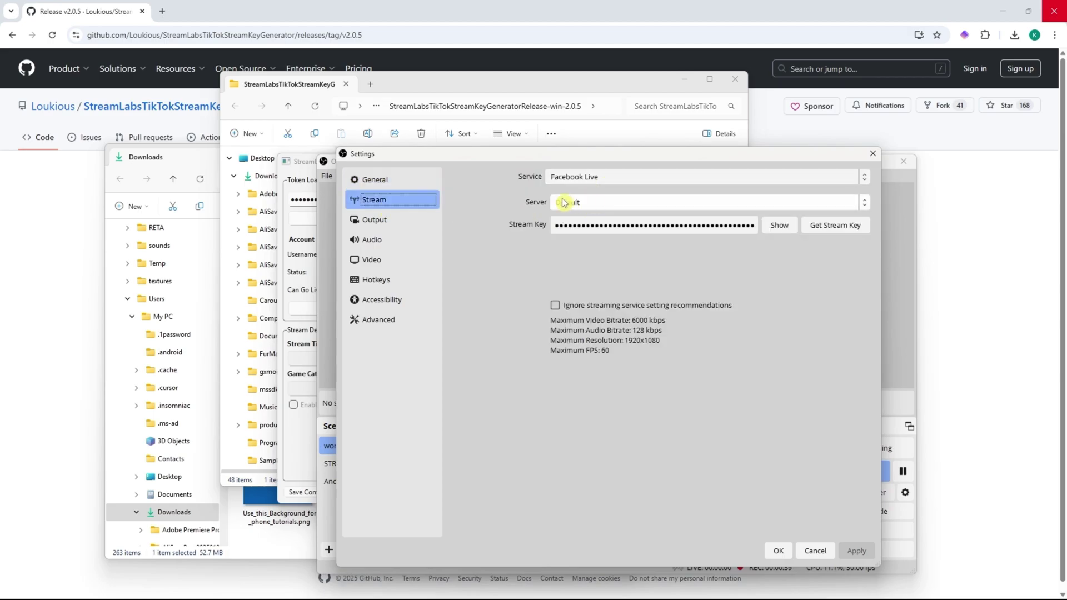
pyautogui.click(597, 229)
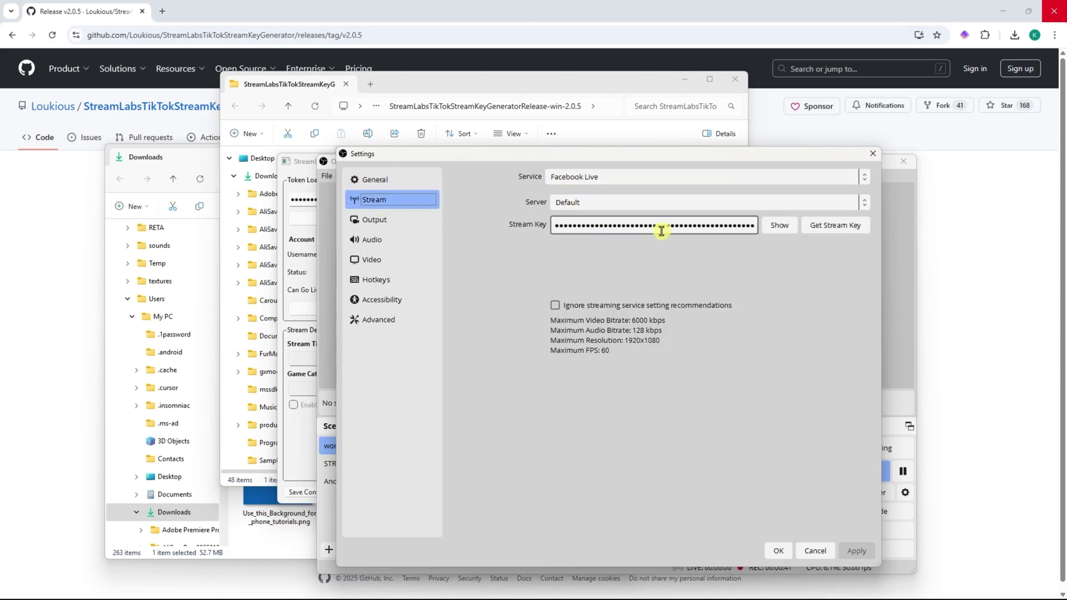
pyautogui.click(872, 153)
pyautogui.moveTo(817, 172)
pyautogui.mouseDown()
pyautogui.moveTo(667, 121)
pyautogui.moveTo(823, 150)
pyautogui.mouseUp()
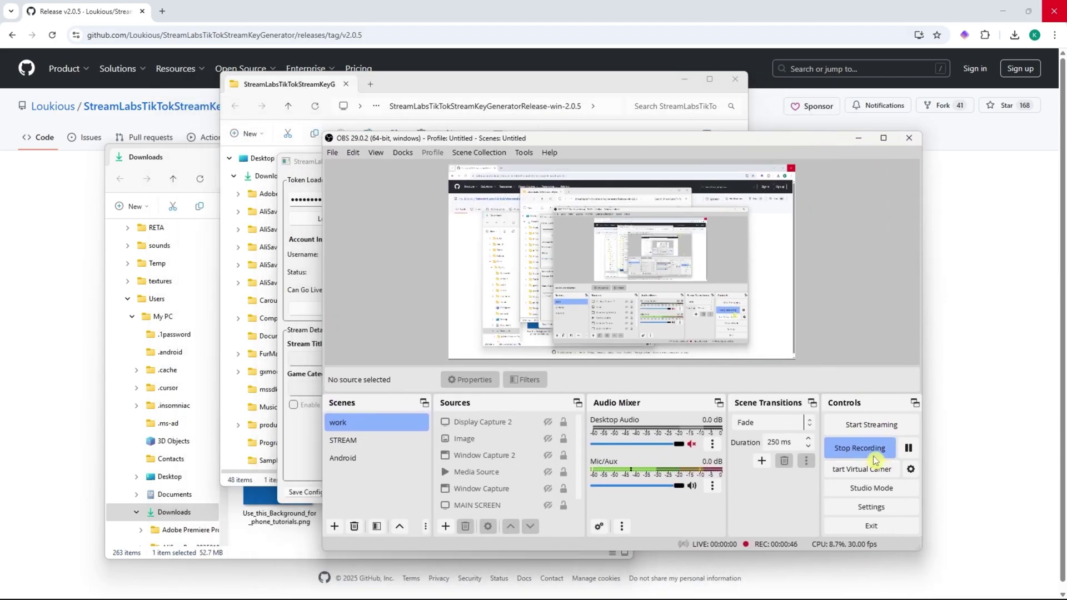